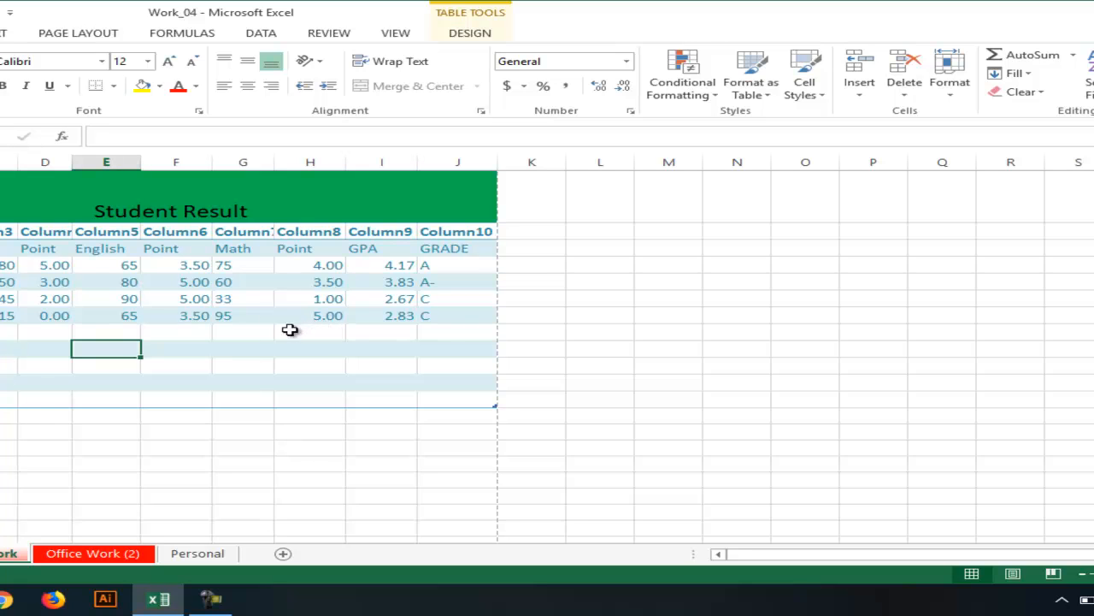
# Set the worksheet's paper size to A4 210 x 297 mm.
pyautogui.click(75, 34)
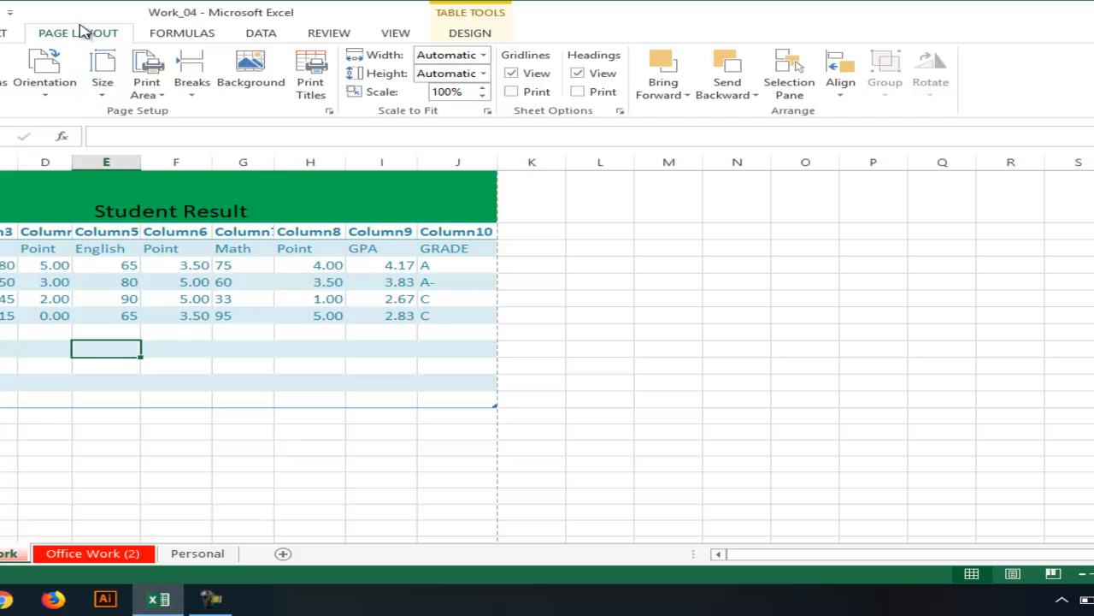
pyautogui.click(102, 90)
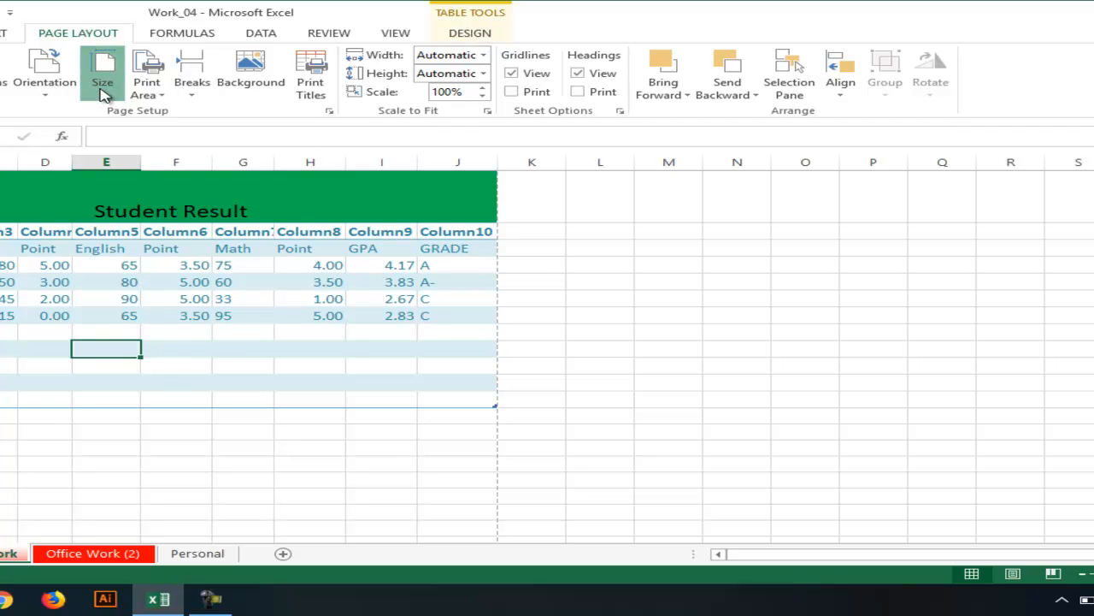
pyautogui.moveTo(334, 231); pyautogui.dragTo(351, 445)
pyautogui.scroll(6, 313, 257)
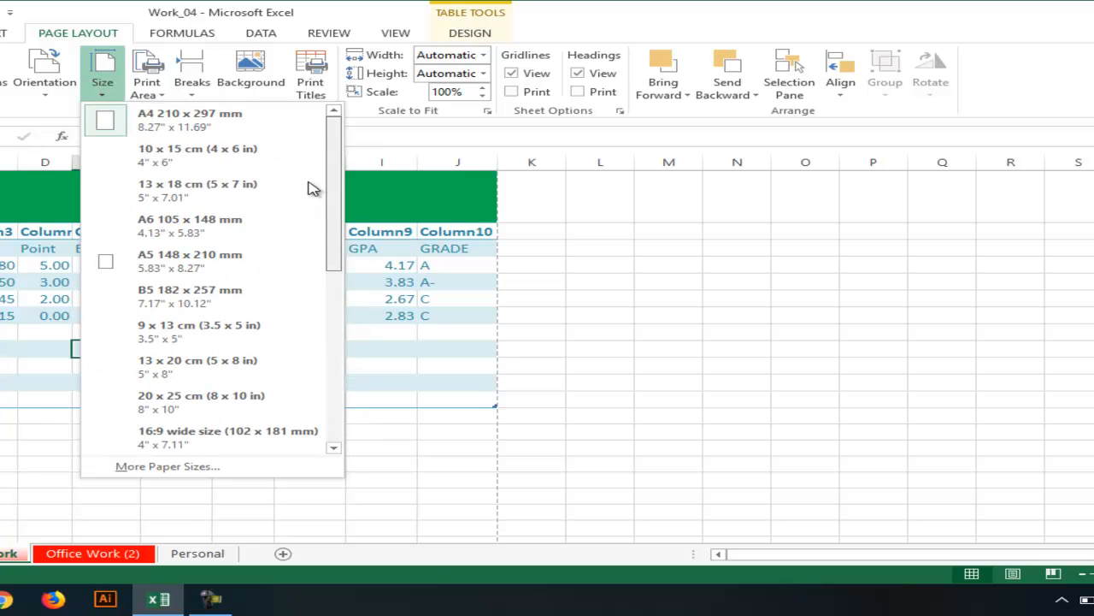
pyautogui.click(202, 120)
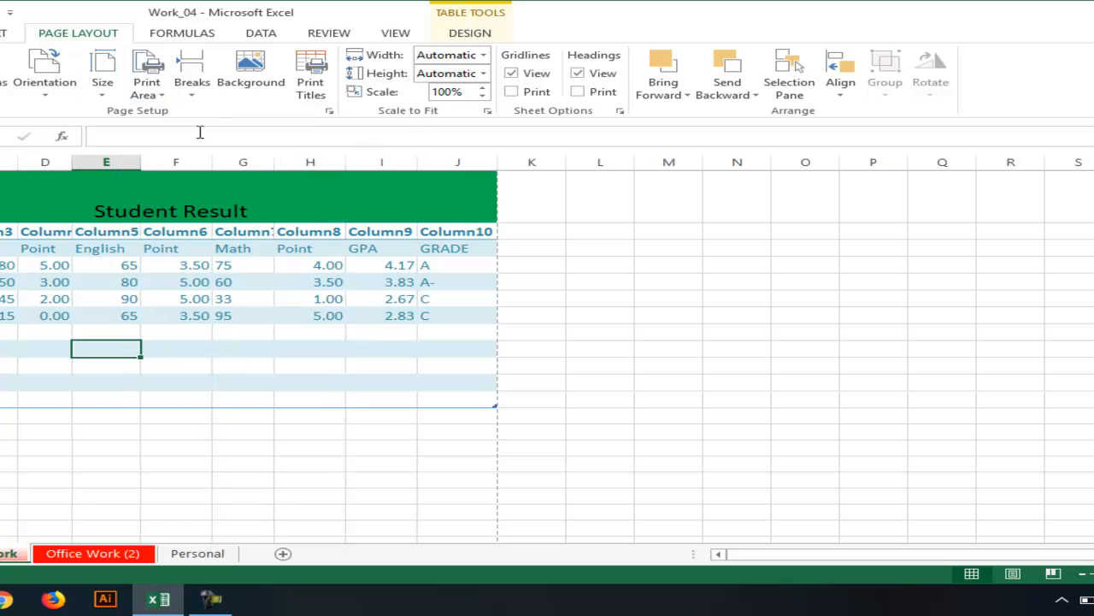
pyautogui.click(103, 94)
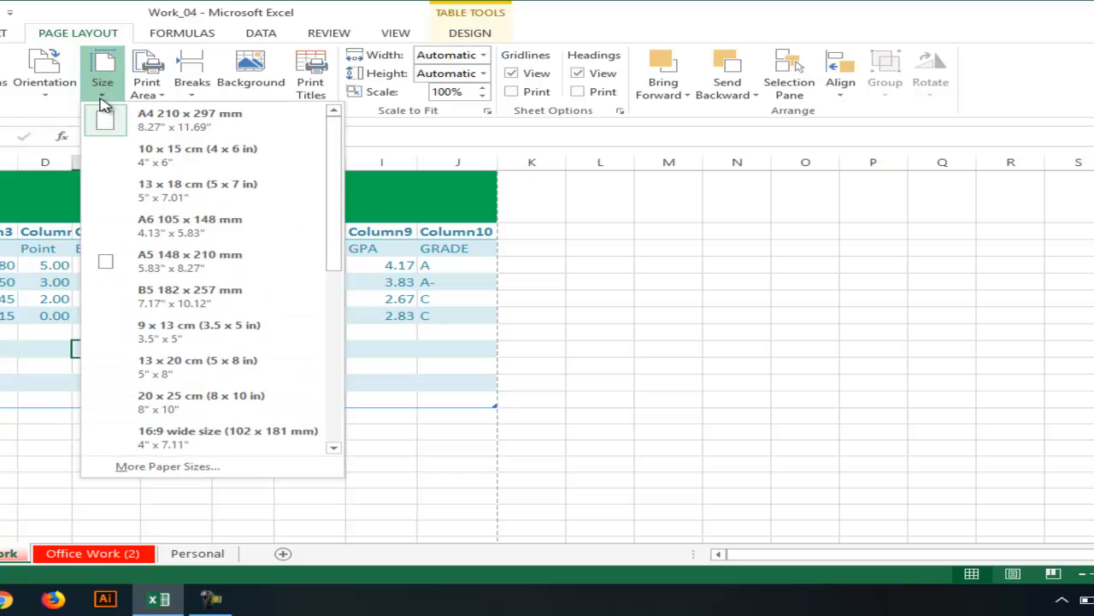
pyautogui.click(101, 100)
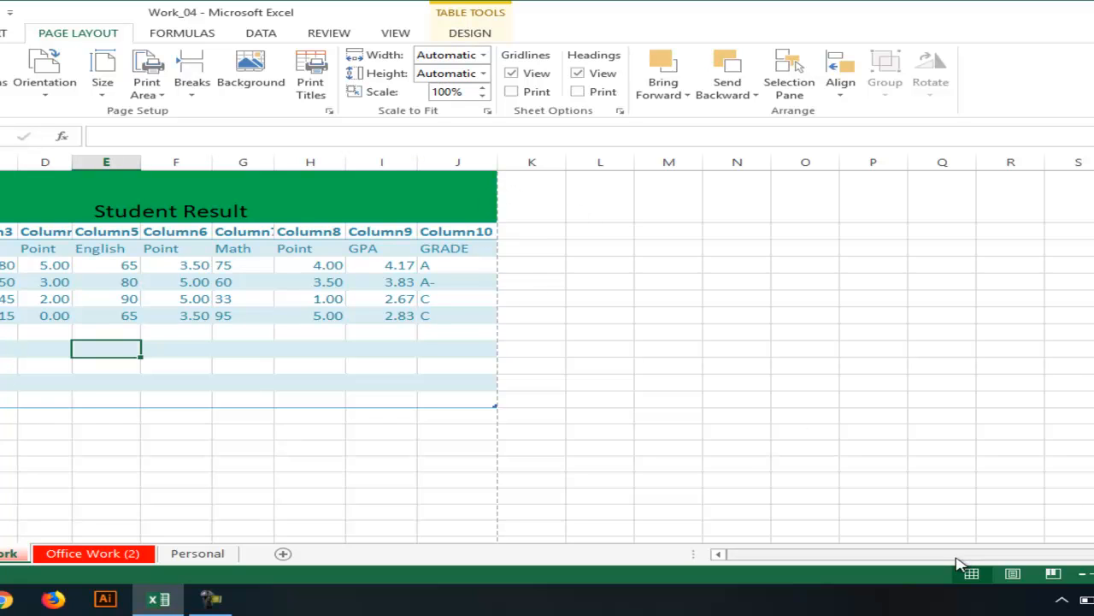
# Examine the dashed page-break lines across the columns beyond the Student Result table.
pyautogui.click(1093, 554)
pyautogui.click(1093, 554)
pyautogui.click(1093, 554)
pyautogui.click(1093, 554)
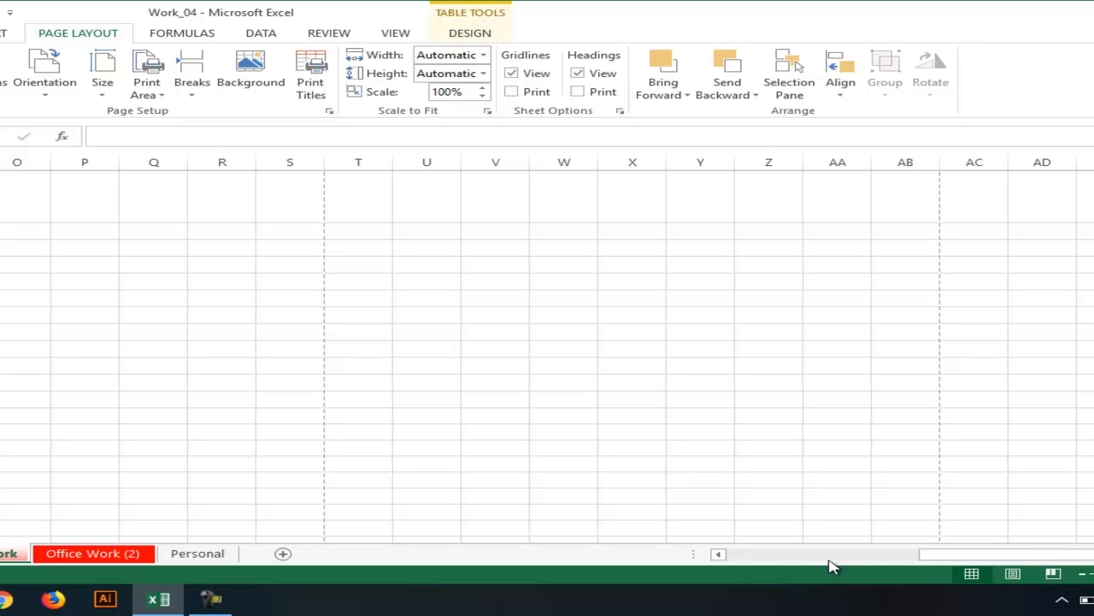
pyautogui.click(718, 554)
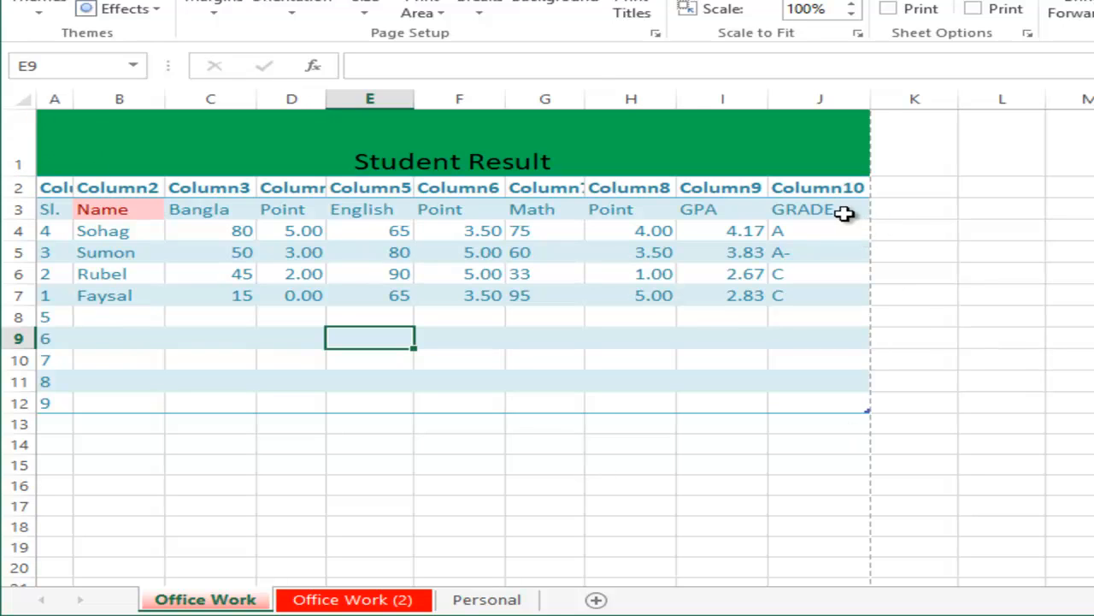
# Review the custom margins in Page Setup and choose Portrait as the page orientation.
pyautogui.click(205, 11)
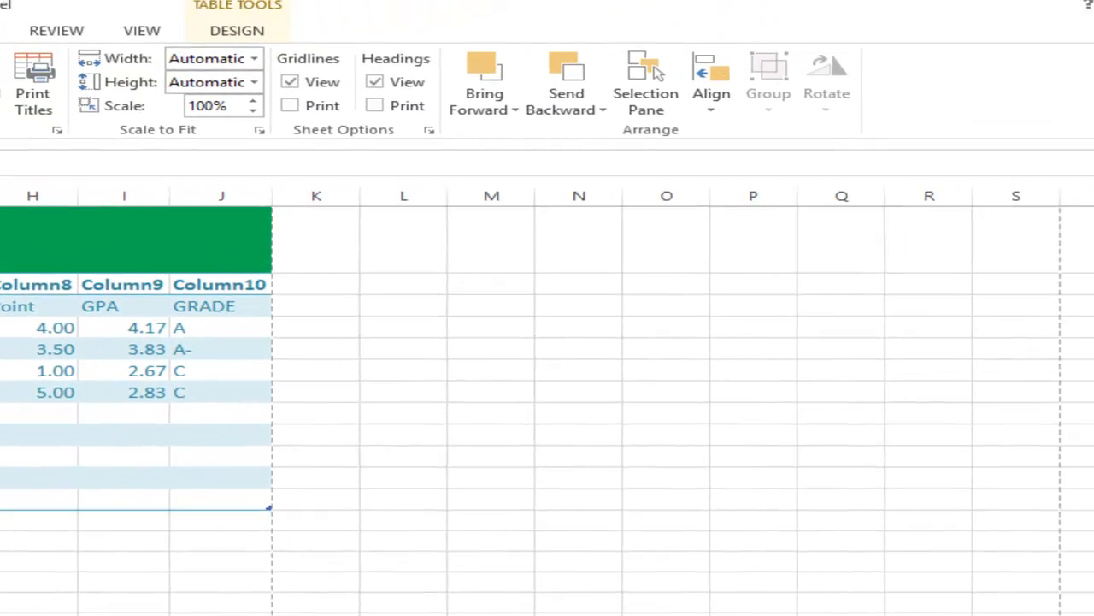
pyautogui.click(2, 329)
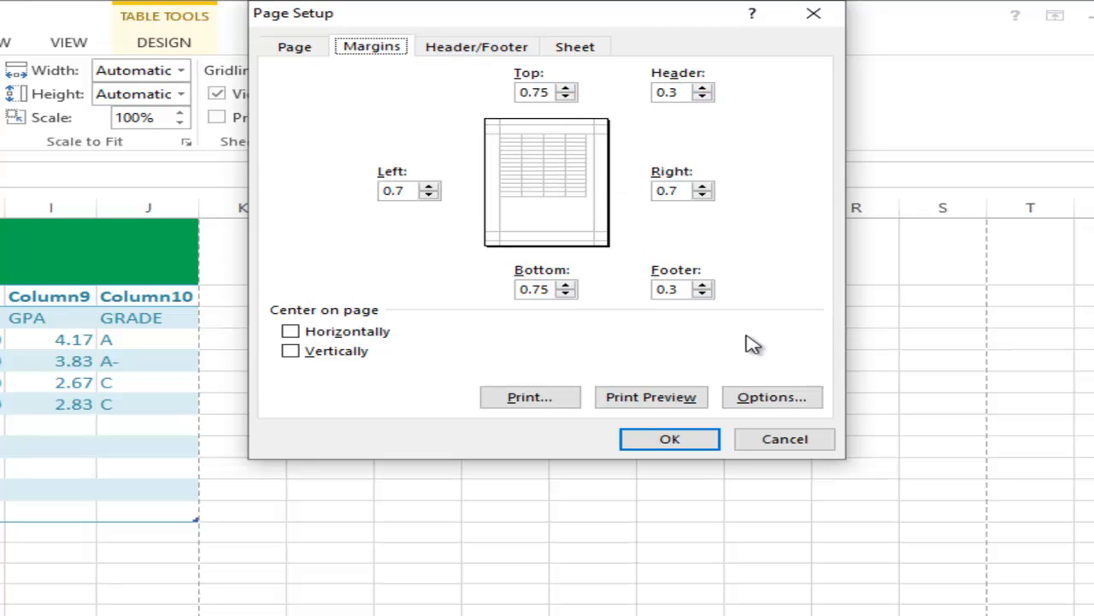
pyautogui.click(767, 441)
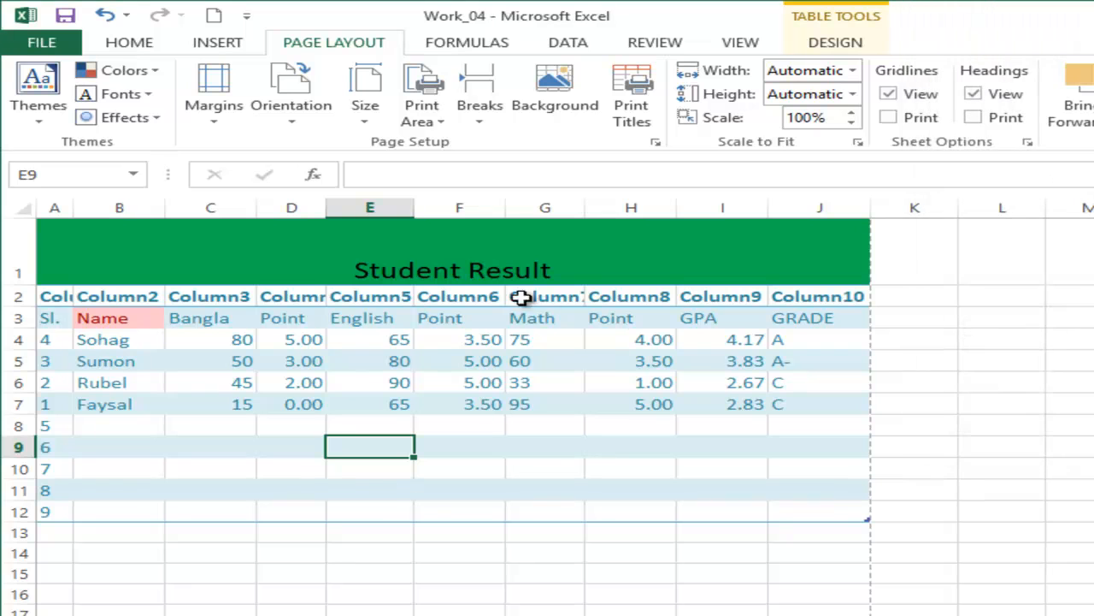
pyautogui.click(290, 126)
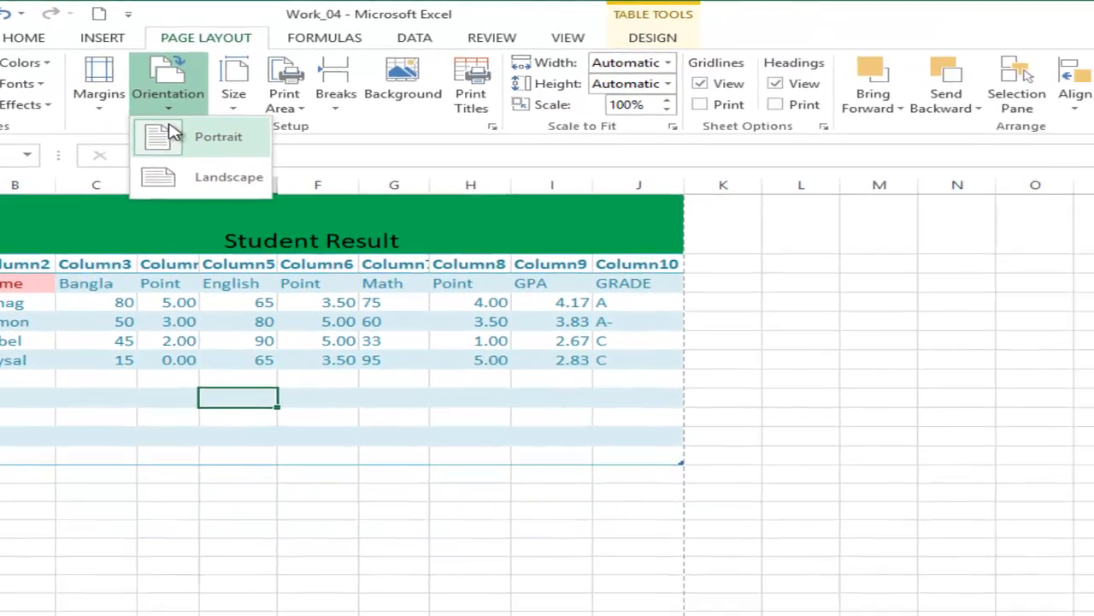
pyautogui.click(289, 152)
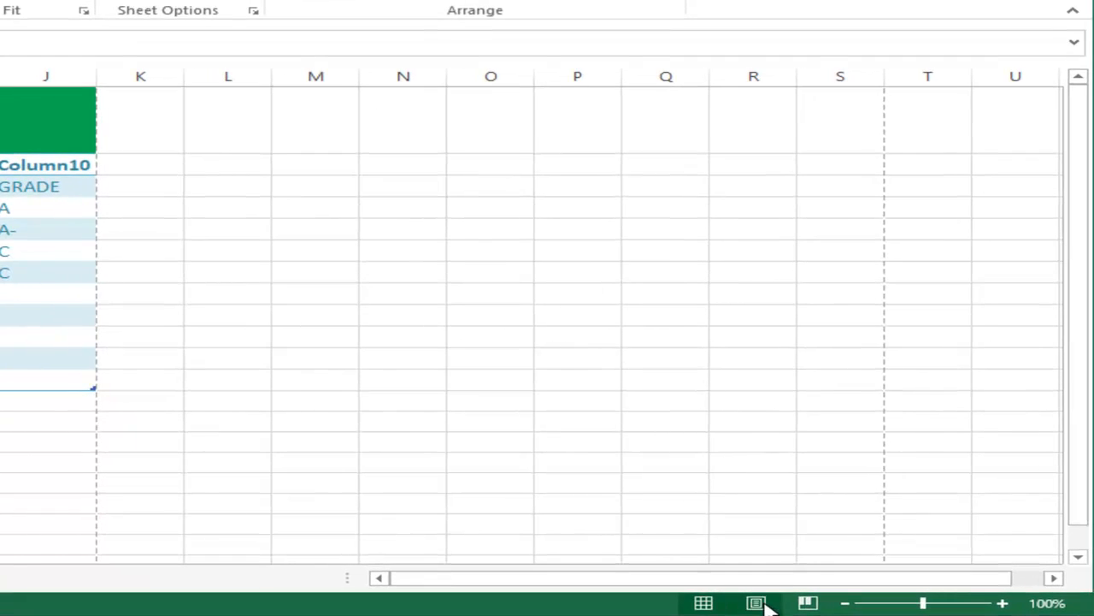
# Display the sheet in Page Layout view and examine the first page from header to footer.
pyautogui.click(756, 604)
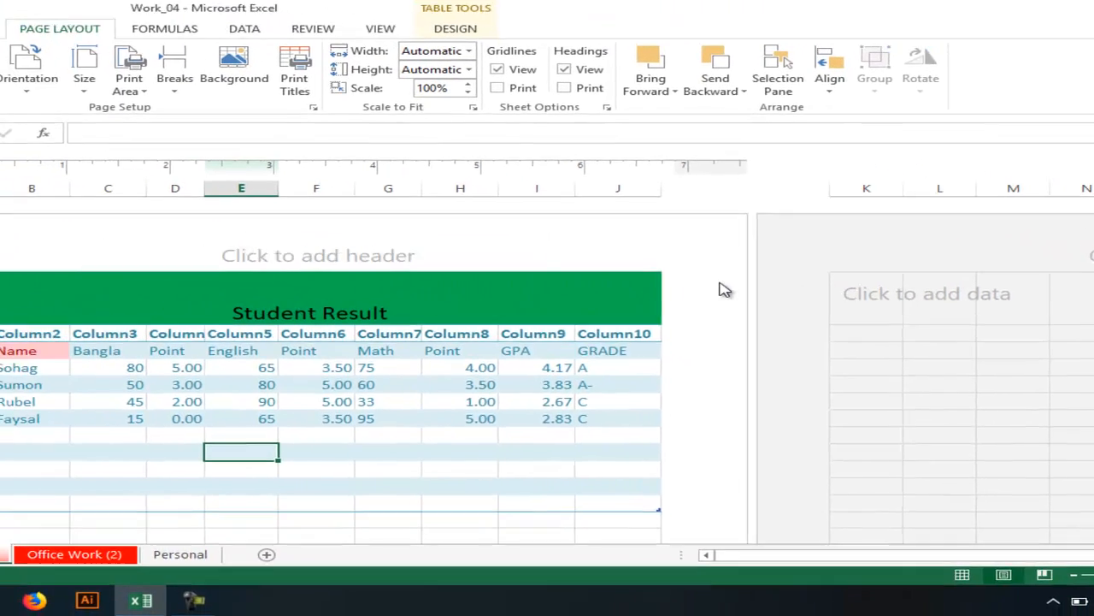
pyautogui.scroll(-5, 835, 271)
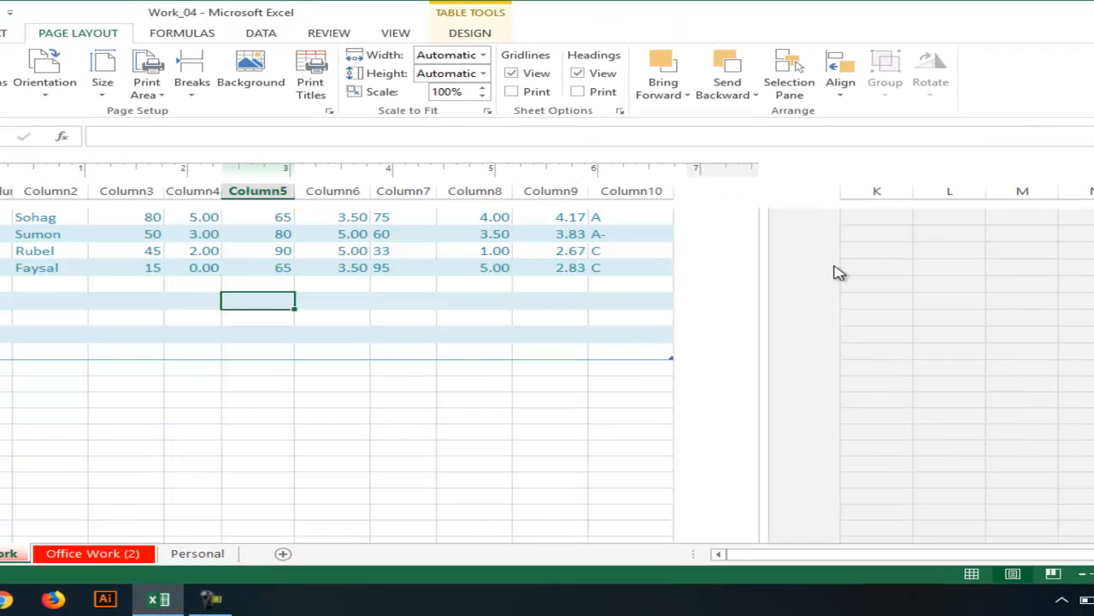
pyautogui.scroll(-3, 835, 271)
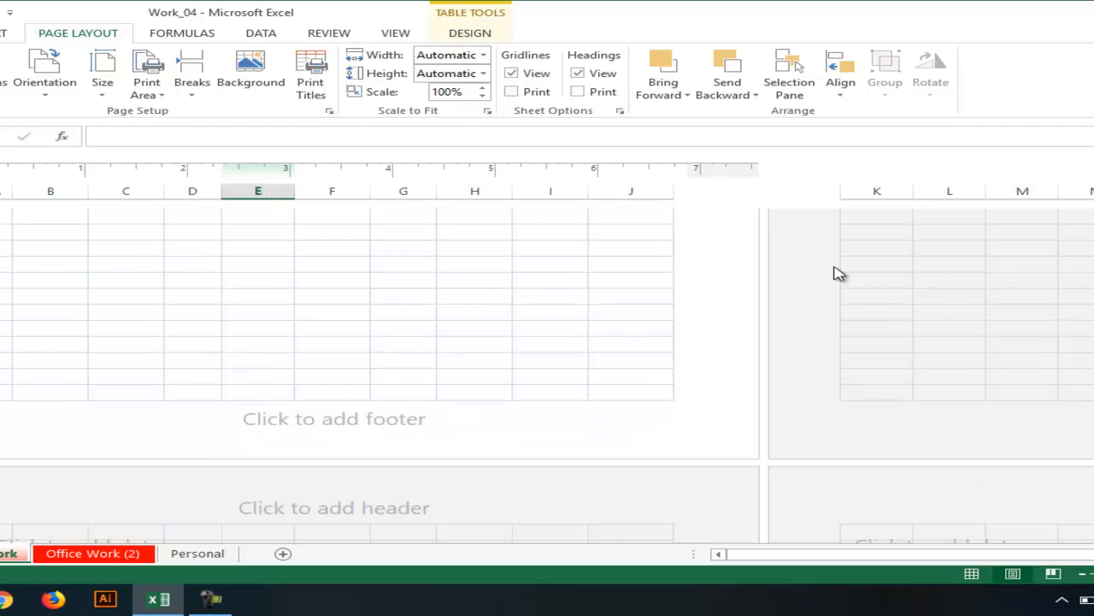
pyautogui.scroll(3, 836, 277)
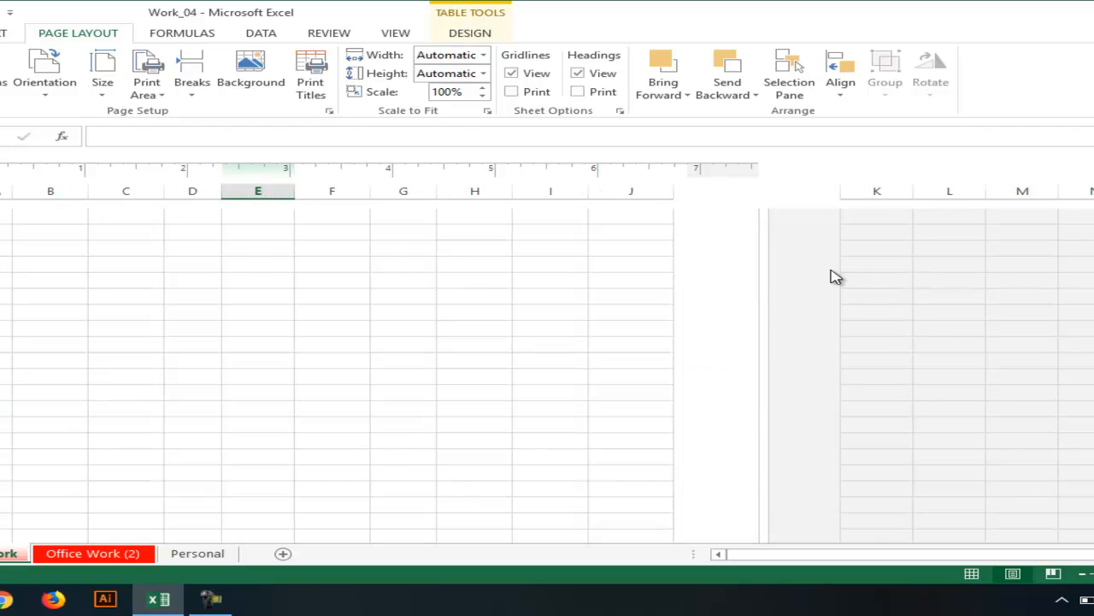
pyautogui.scroll(5, 835, 277)
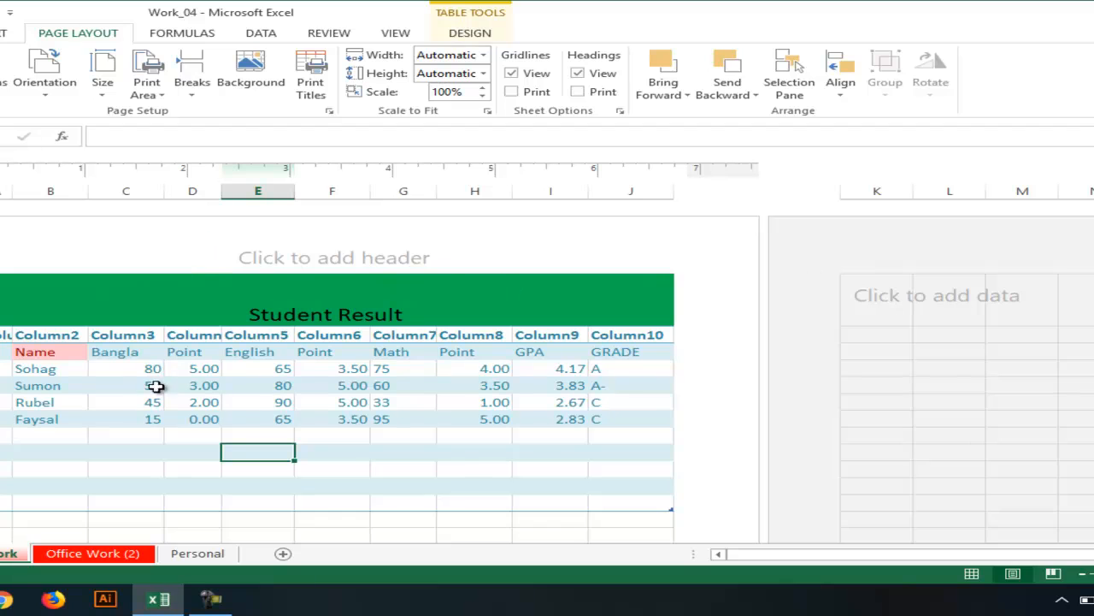
pyautogui.scroll(-5, 511, 298)
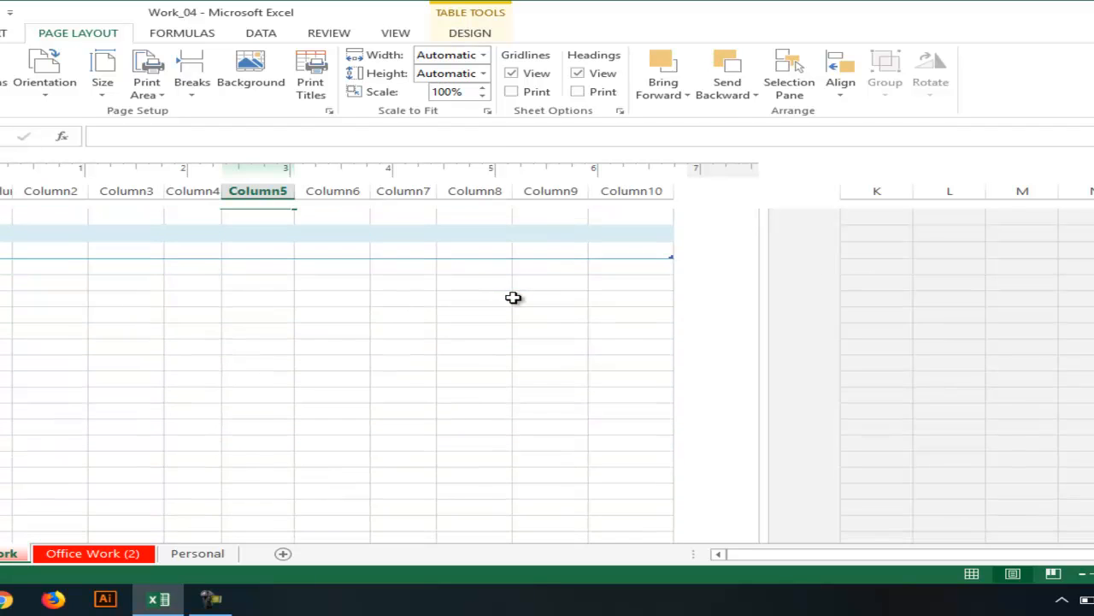
pyautogui.scroll(5, 512, 298)
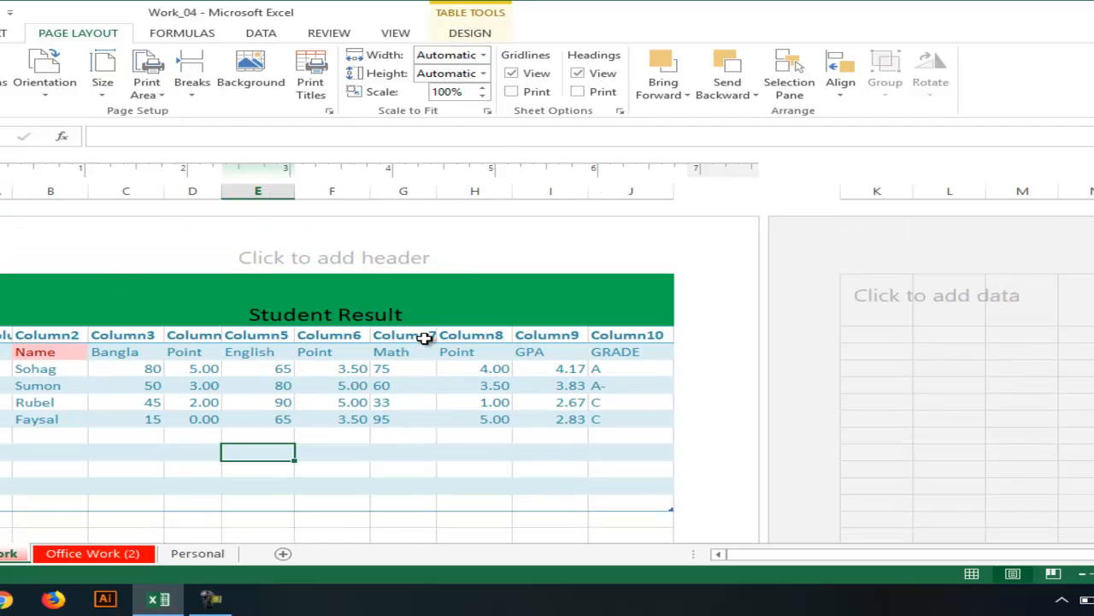
pyautogui.scroll(-5, 599, 391)
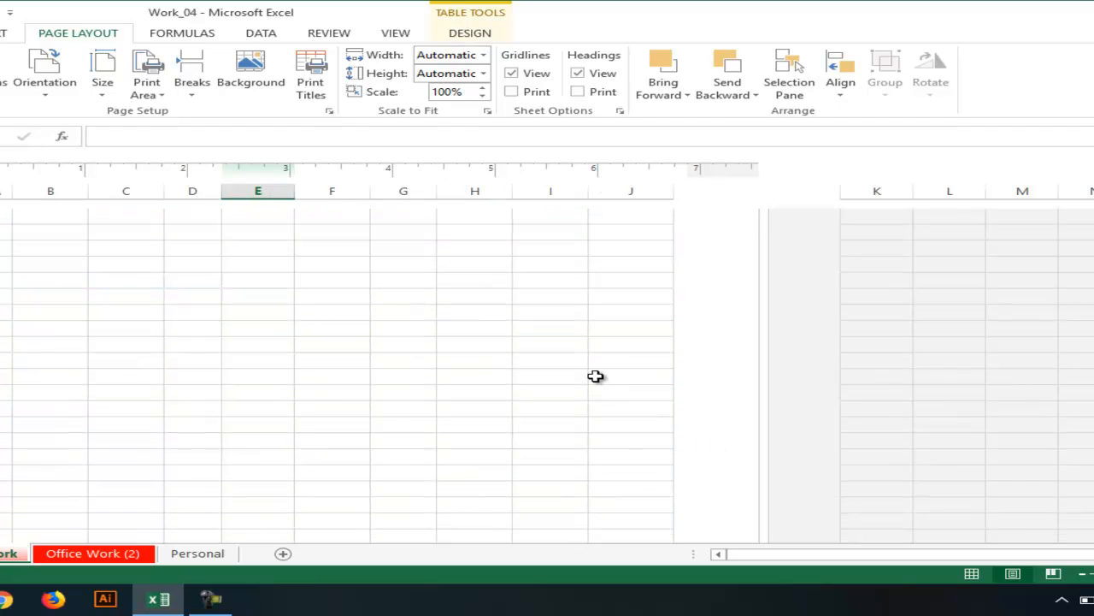
pyautogui.scroll(5, 594, 379)
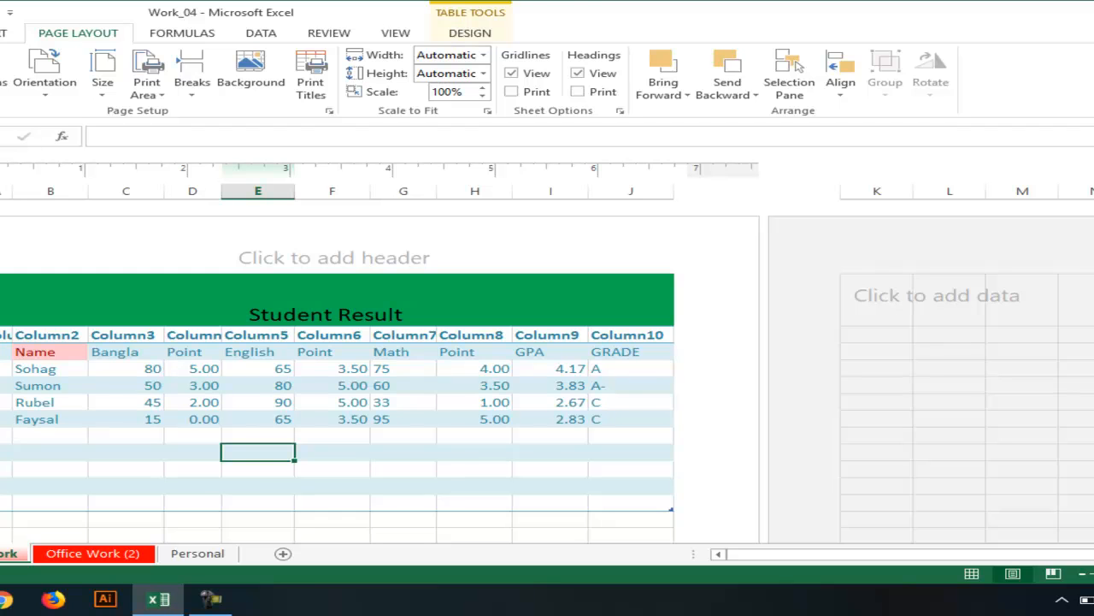
# Check the Student Result sheet in the print preview and return the worksheet to Normal view.
pyautogui.hotkey('alt', 'f')
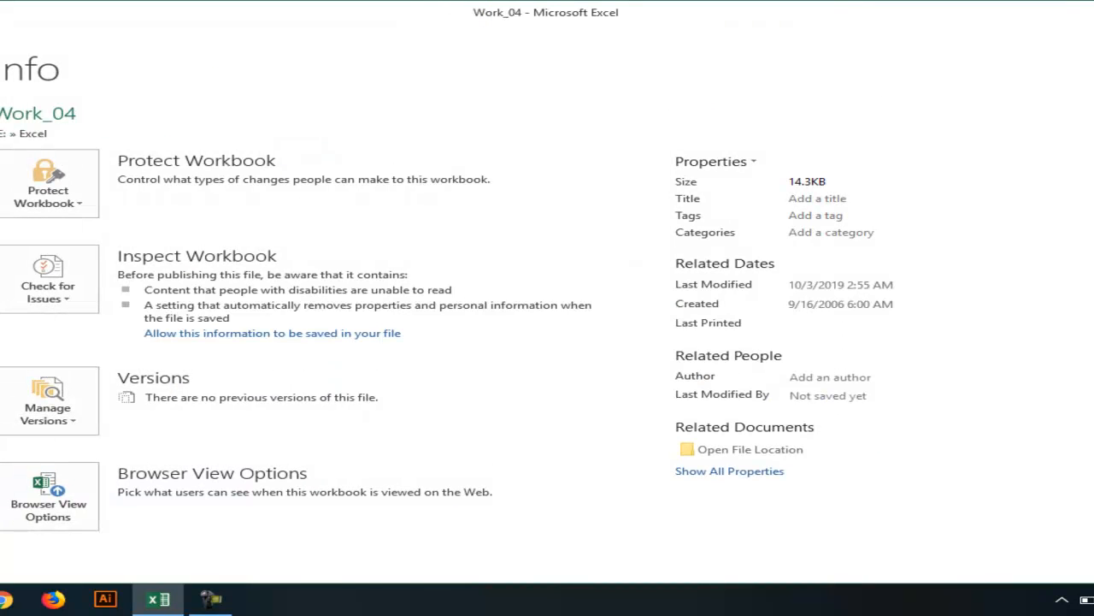
pyautogui.click(0, 209)
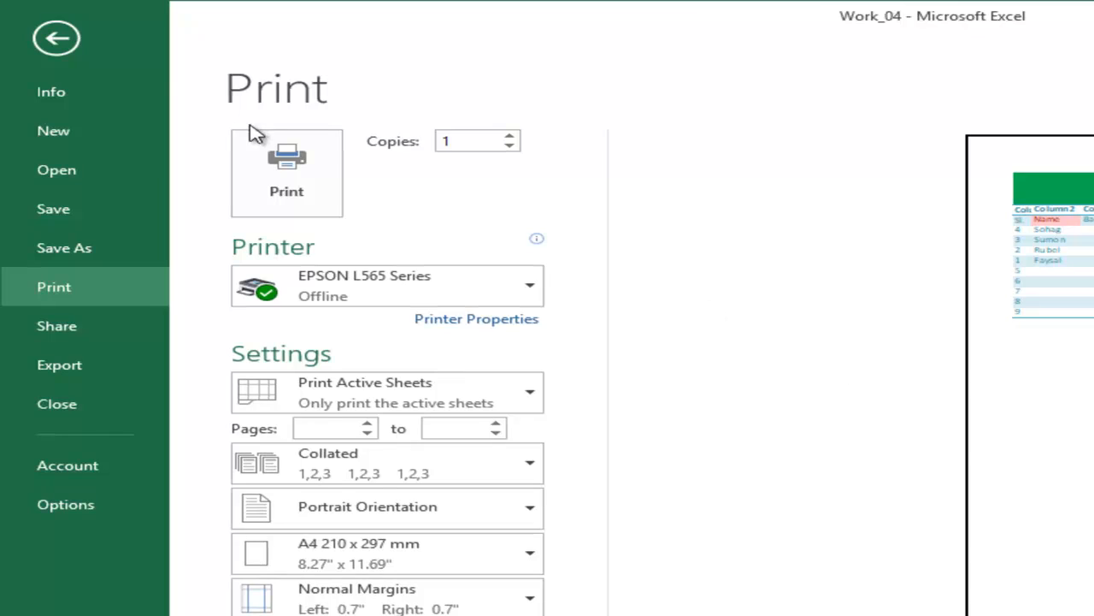
pyautogui.click(67, 36)
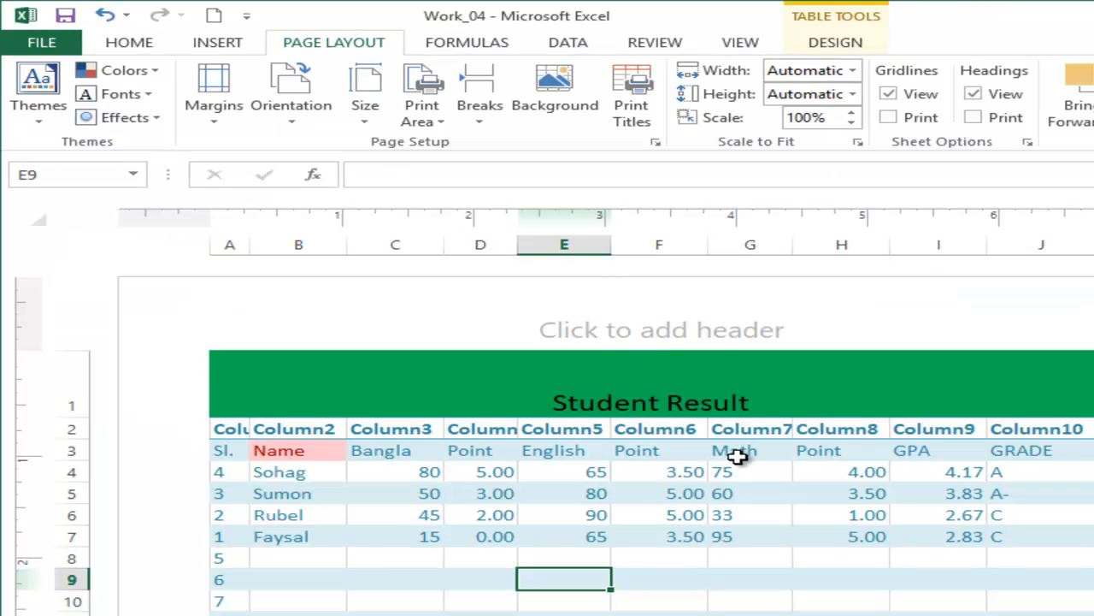
pyautogui.hotkey('ctrl', 'p')
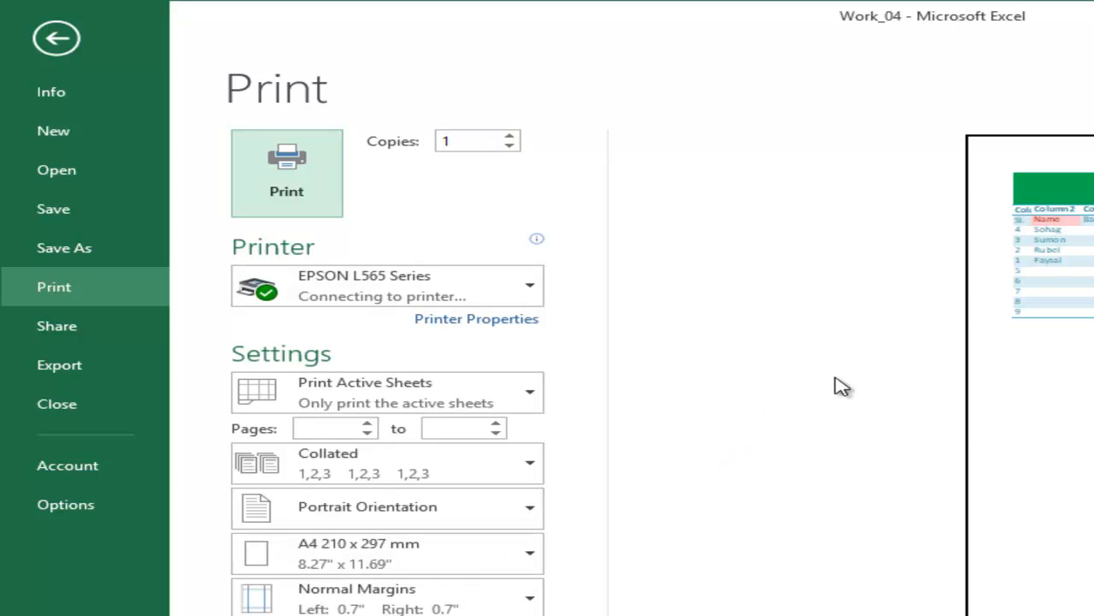
pyautogui.click(51, 38)
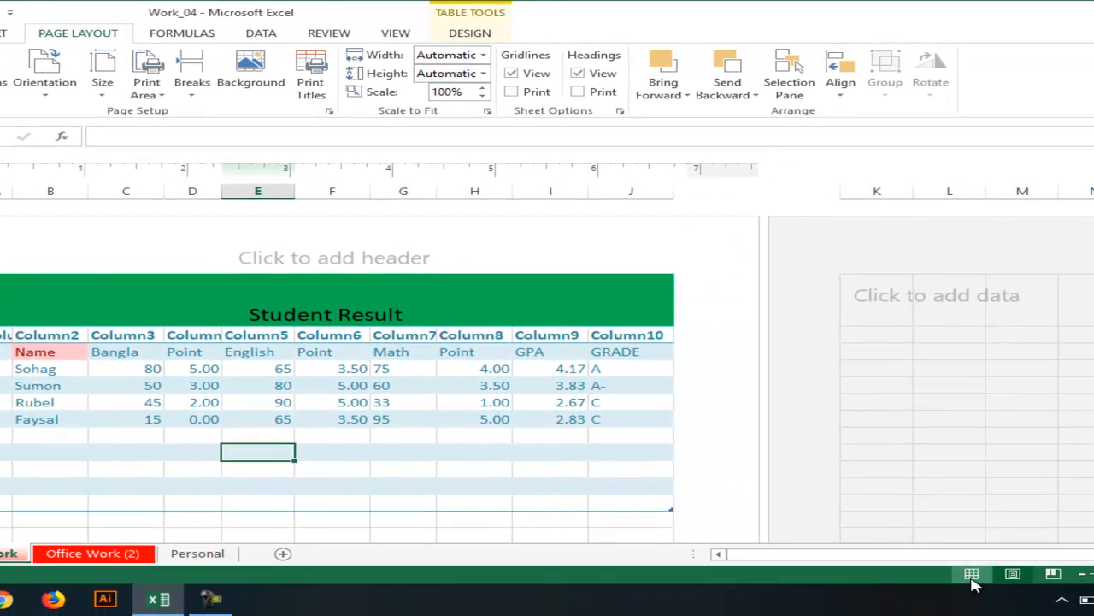
pyautogui.click(972, 574)
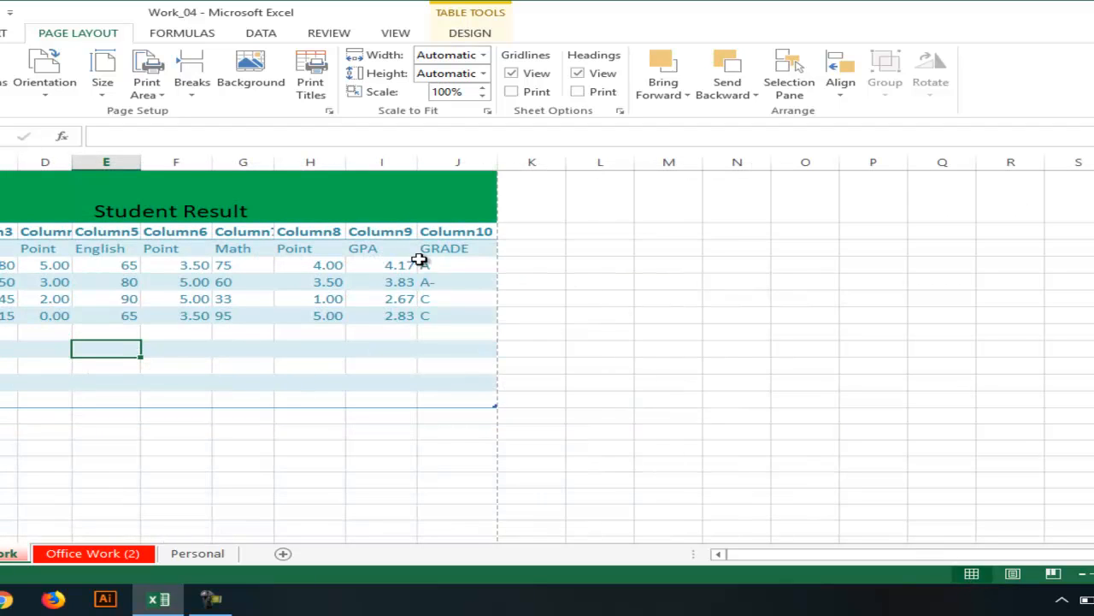
# Widen columns F and H slightly, checking the table's page fit in the print preview.
pyautogui.moveTo(212, 163); pyautogui.dragTo(221, 164)
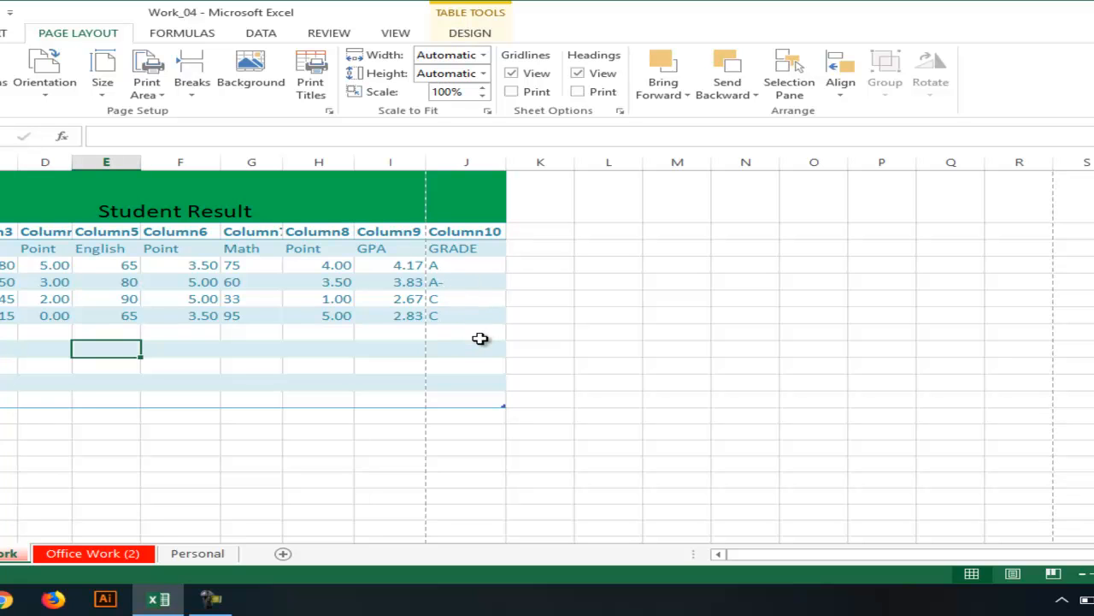
pyautogui.hotkey('ctrl', 'p')
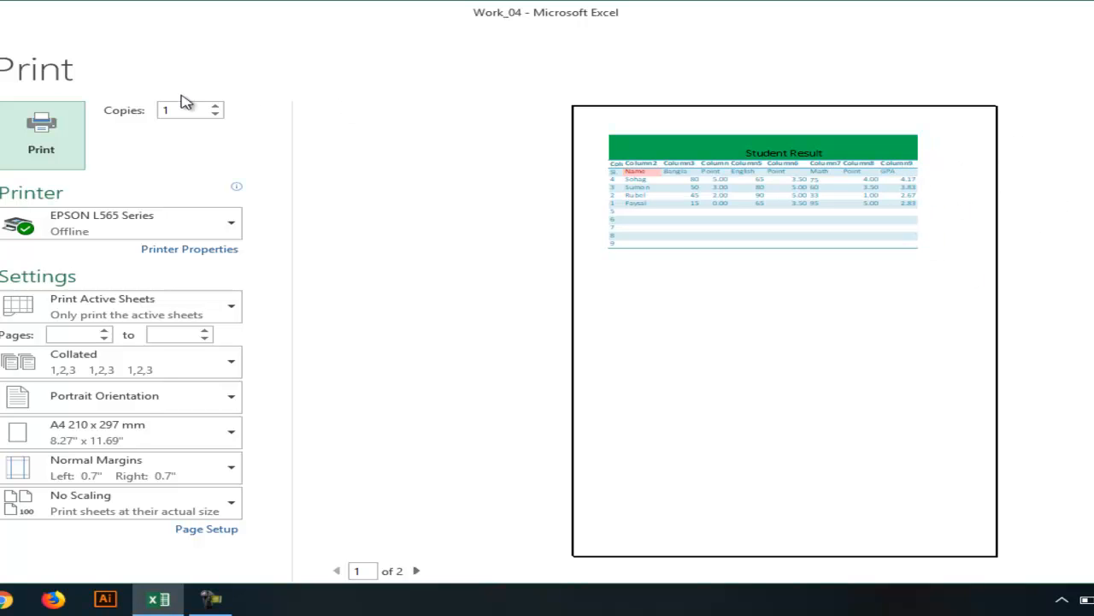
pyautogui.press('Escape')
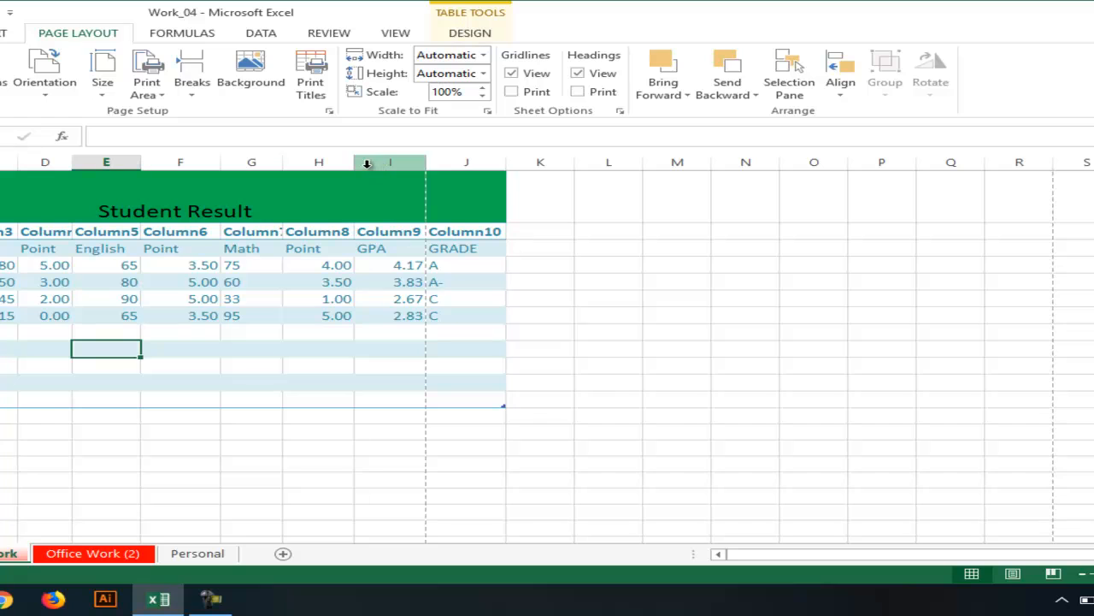
pyautogui.moveTo(358, 165); pyautogui.dragTo(356, 163)
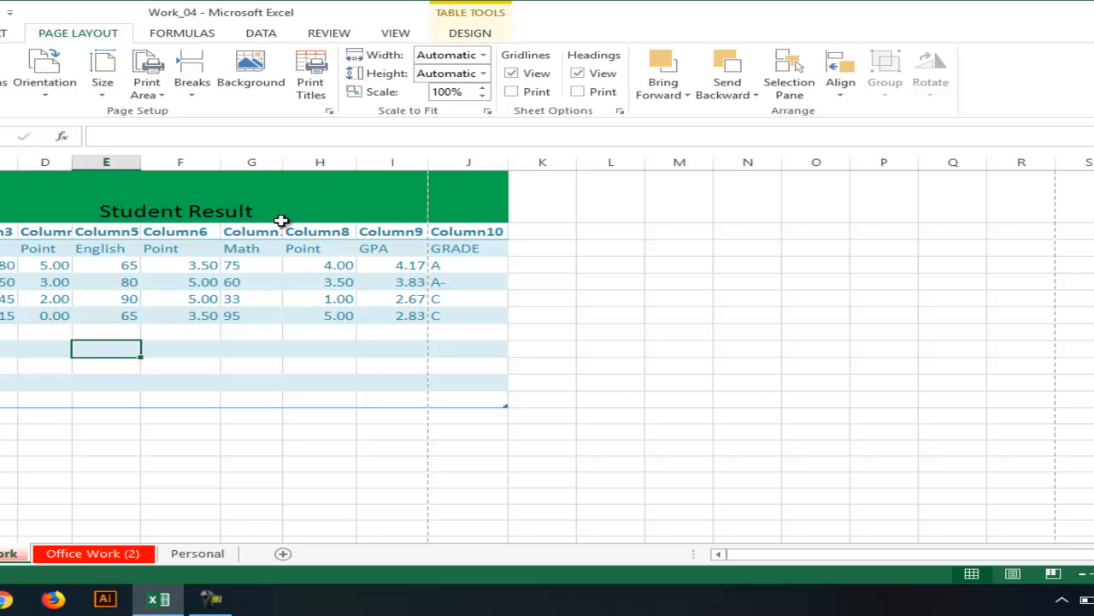
# Scale the printout to 95% and check the table in the print preview.
pyautogui.click(482, 96)
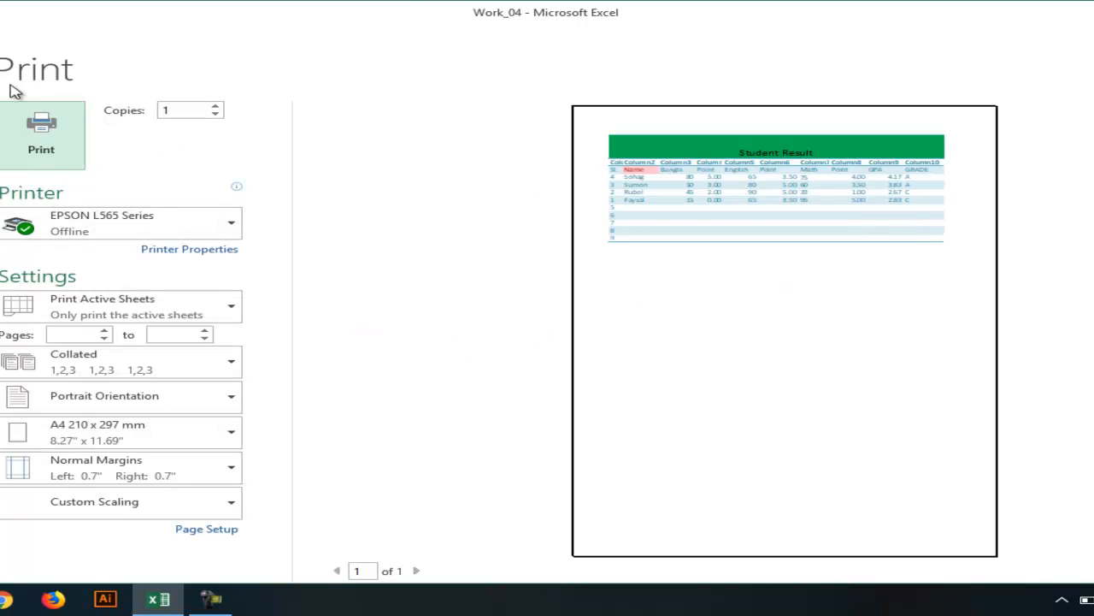
pyautogui.press('Escape')
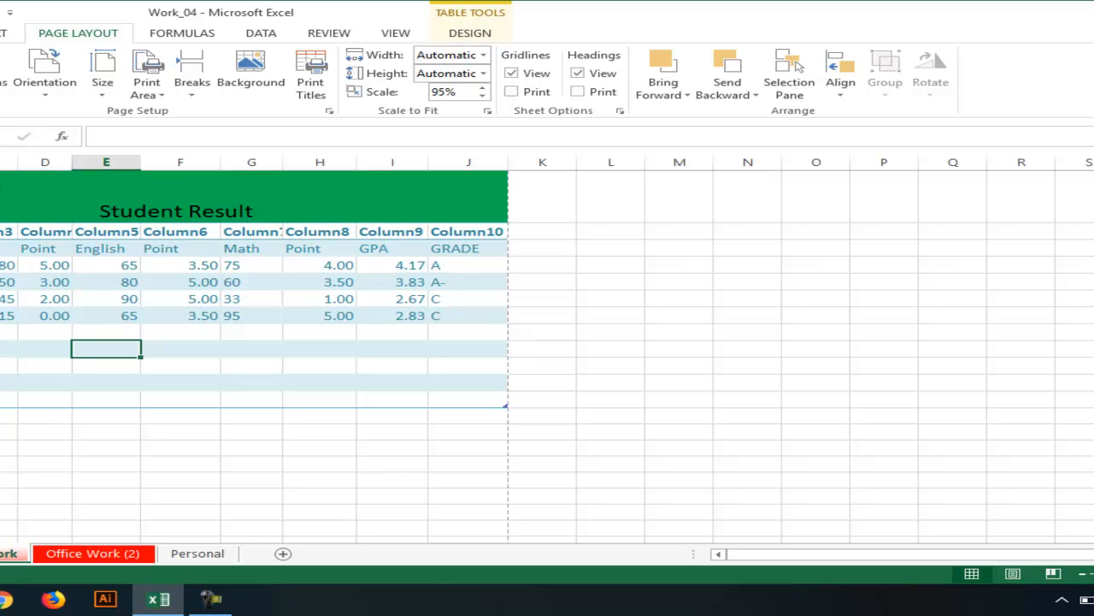
# Set the whole Student Result table, A1:J12, as the print area and check it in the print preview.
pyautogui.click(176, 198)
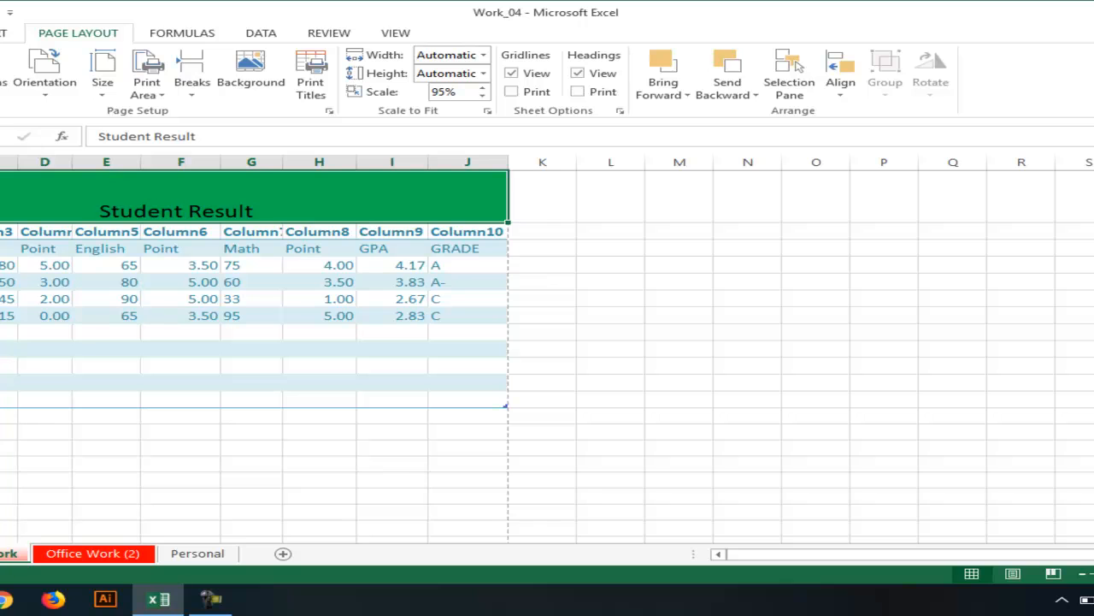
pyautogui.moveTo(176, 199); pyautogui.dragTo(54, 279)
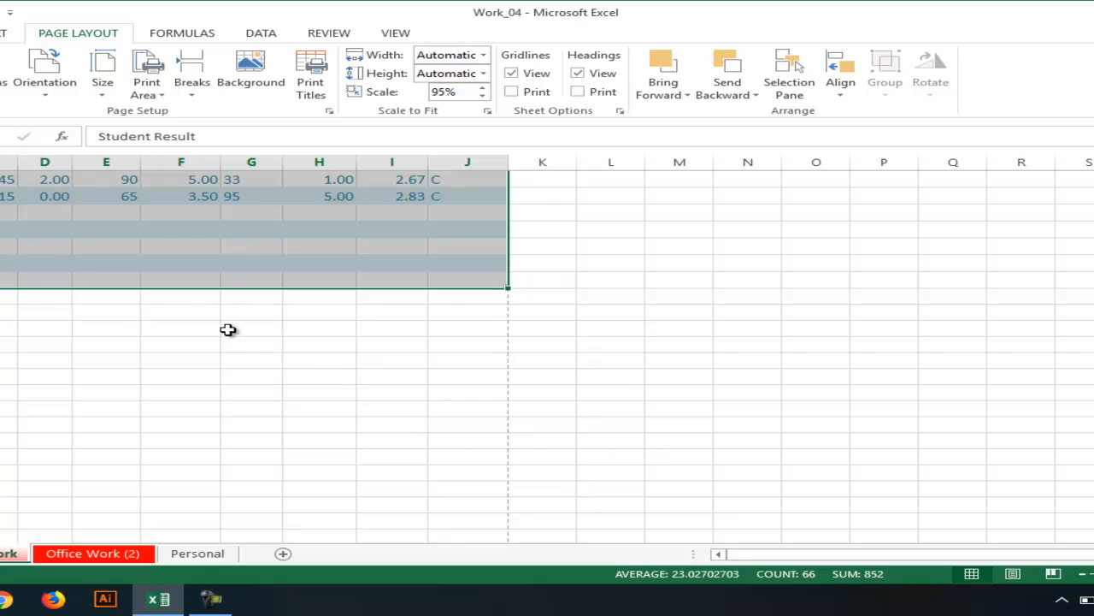
pyautogui.click(155, 96)
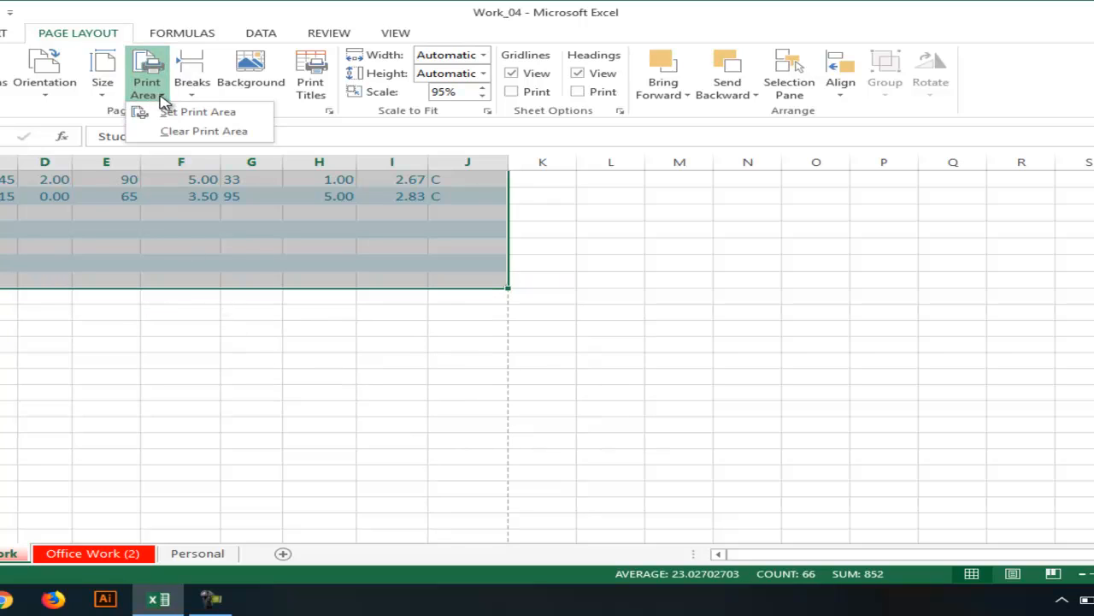
pyautogui.click(191, 113)
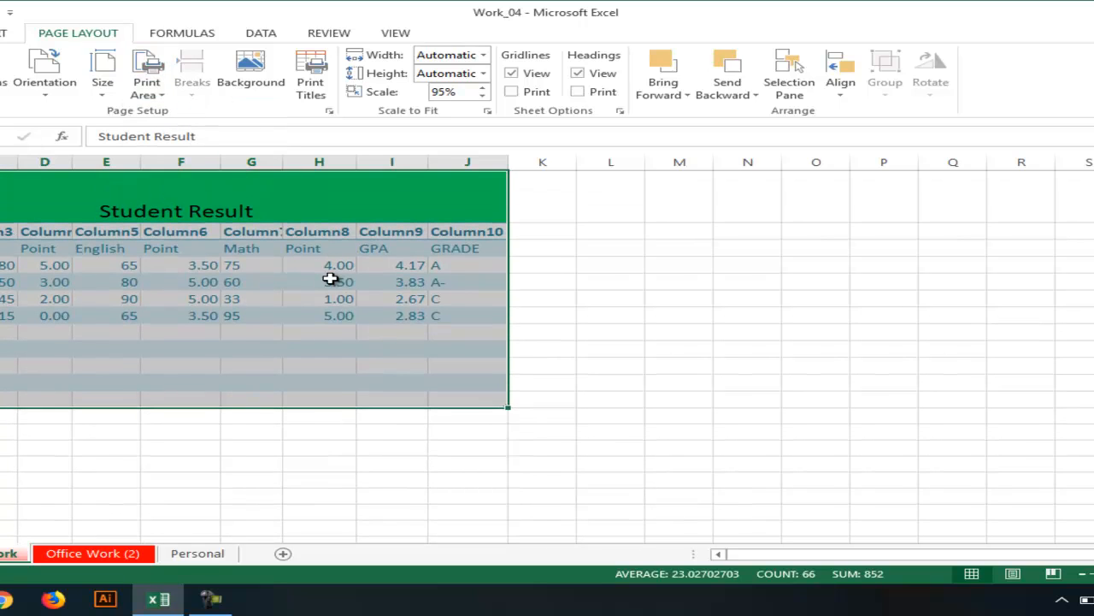
pyautogui.hotkey('ctrl', 'p')
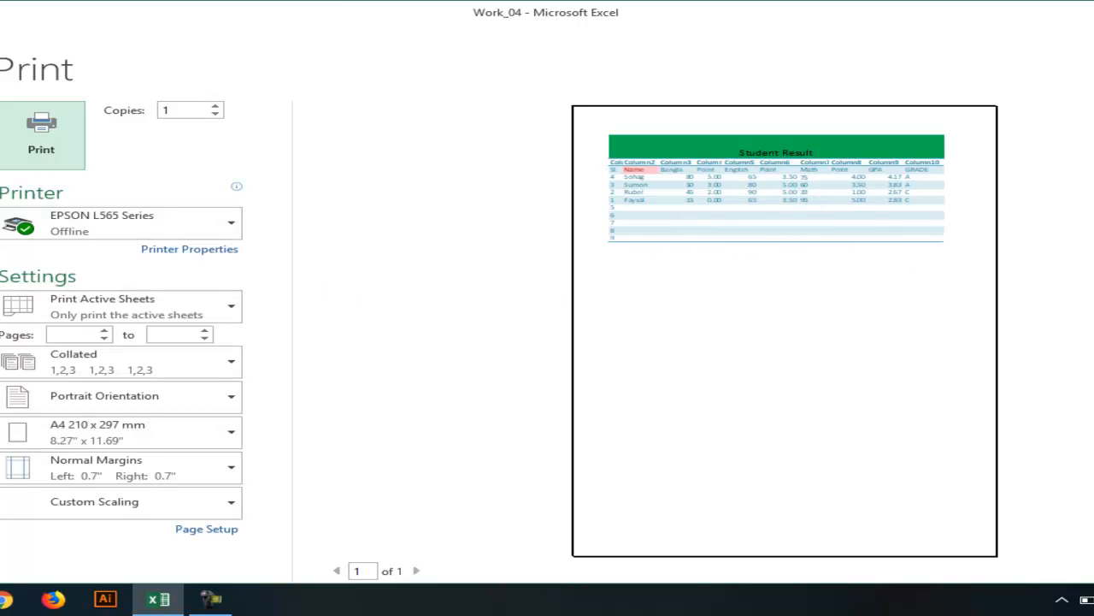
pyautogui.press('Escape')
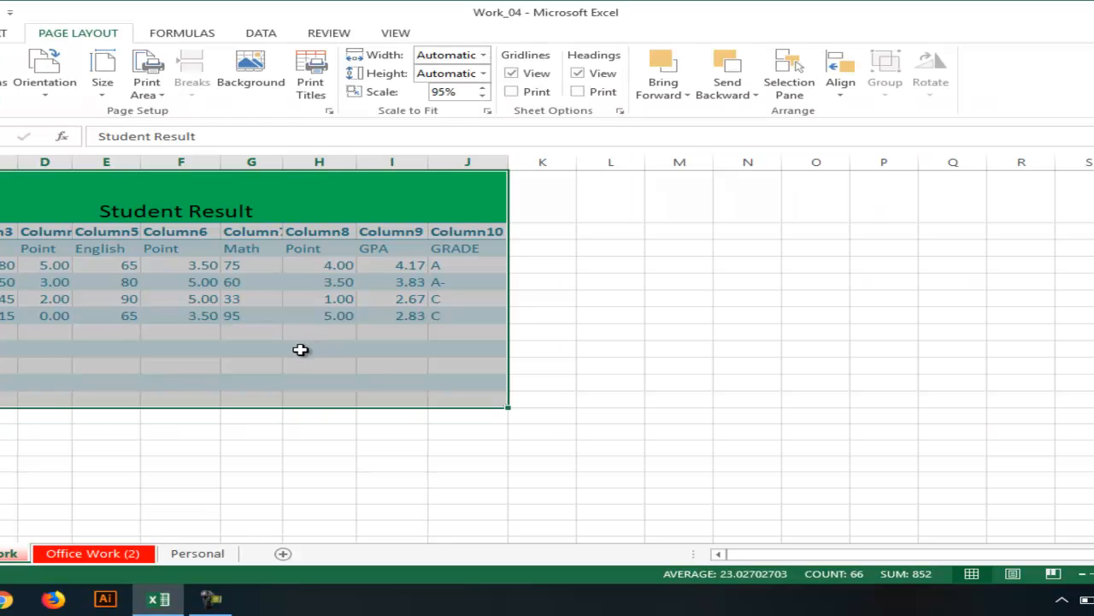
# Clear the print area from the worksheet and deselect the table.
pyautogui.click(147, 85)
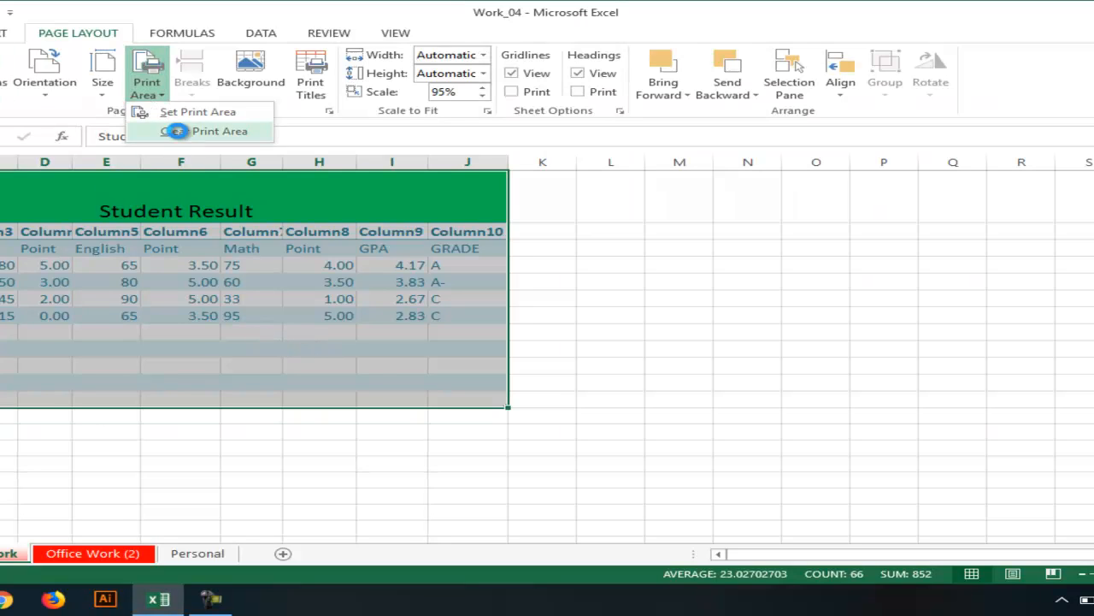
pyautogui.click(171, 129)
pyautogui.click(400, 429)
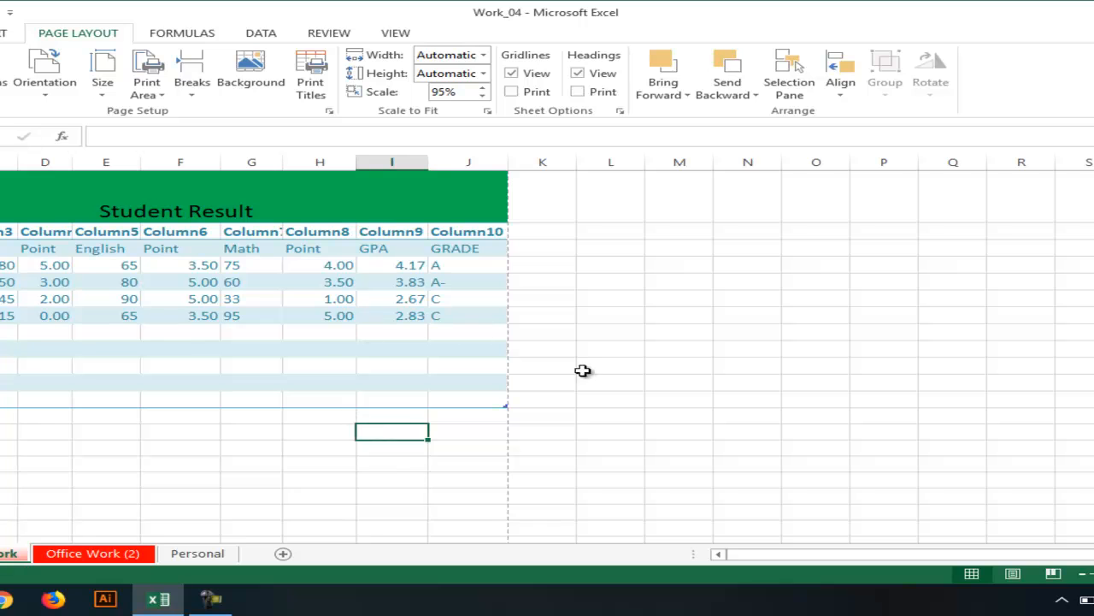
# Set only the title, headings and filled student rows, A1:J7, as the print area and check the print preview.
pyautogui.moveTo(6, 201); pyautogui.dragTo(128, 315)
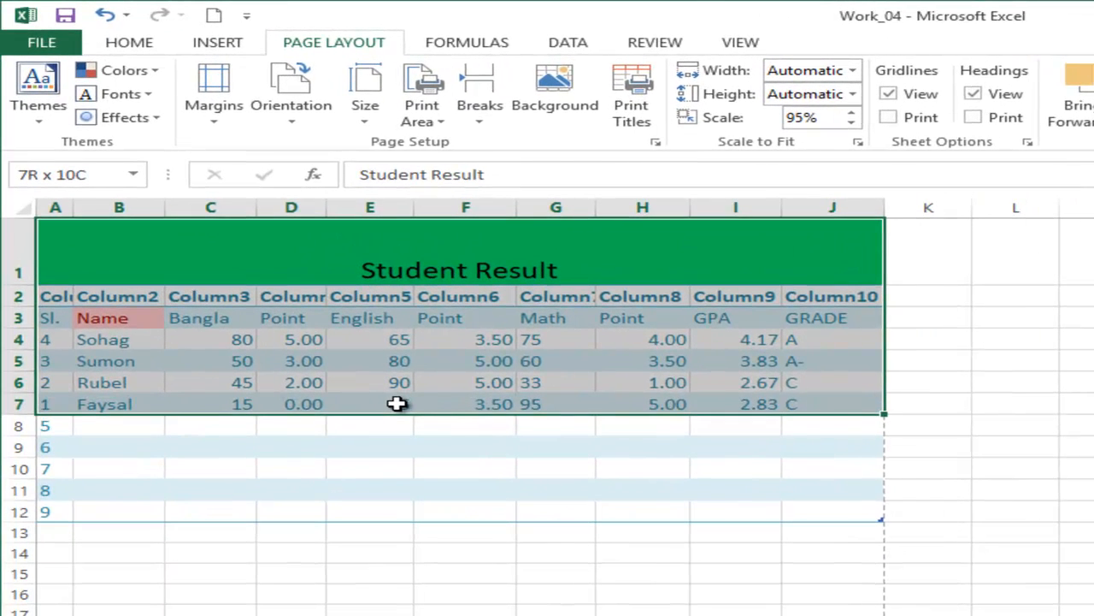
pyautogui.click(435, 121)
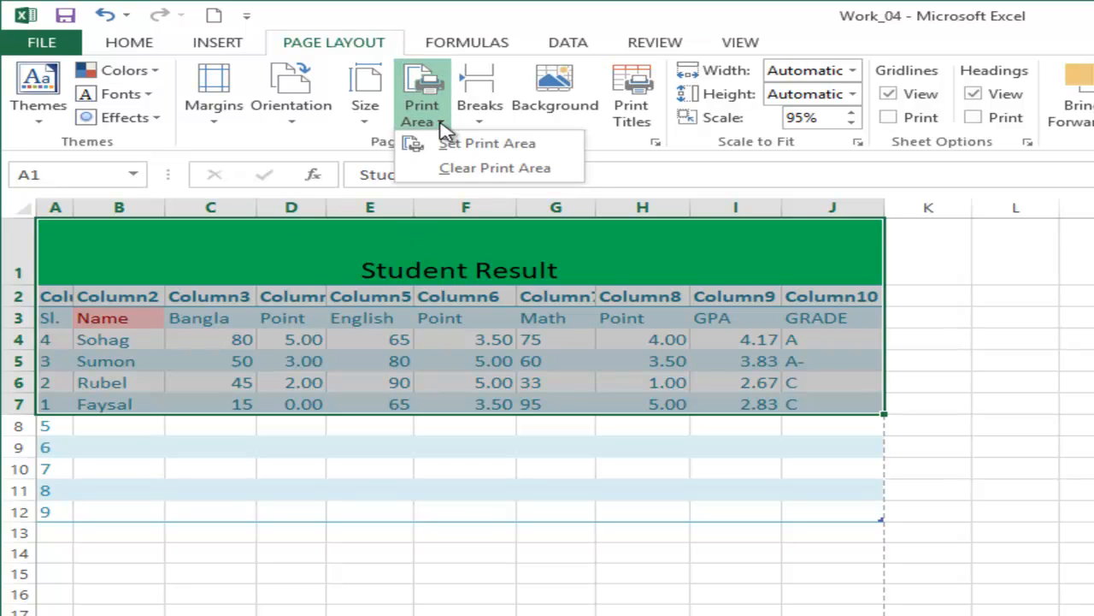
pyautogui.click(462, 142)
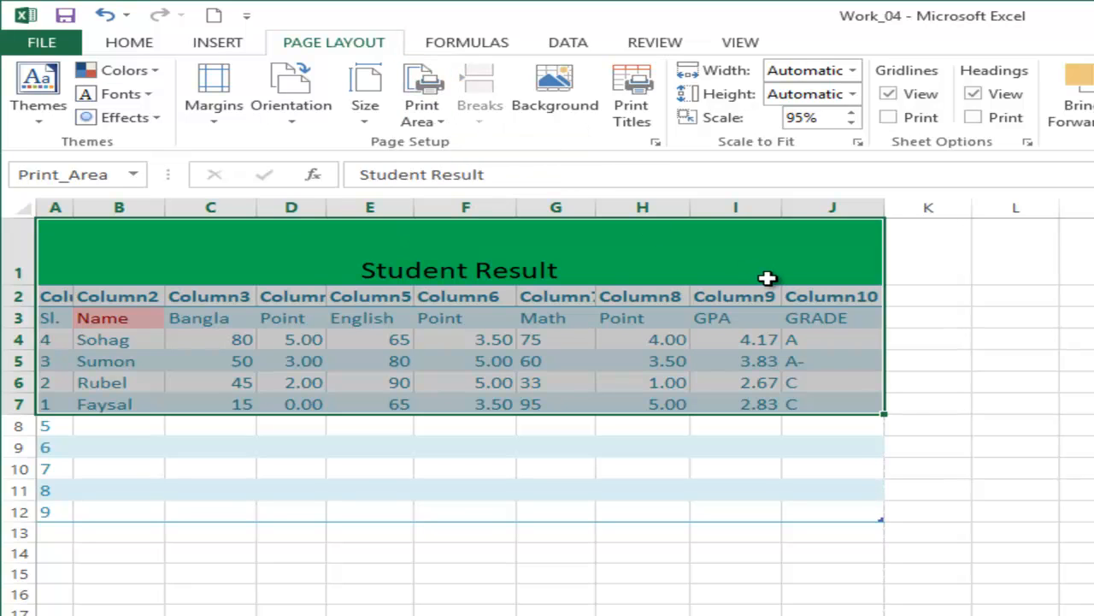
pyautogui.hotkey('ctrl', 'p')
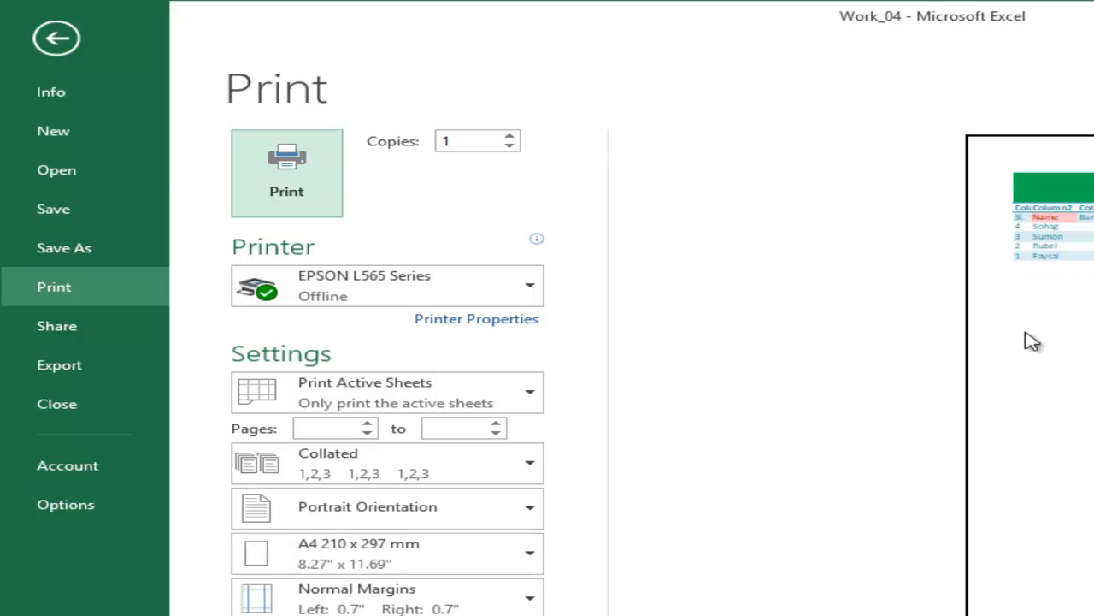
pyautogui.click(48, 56)
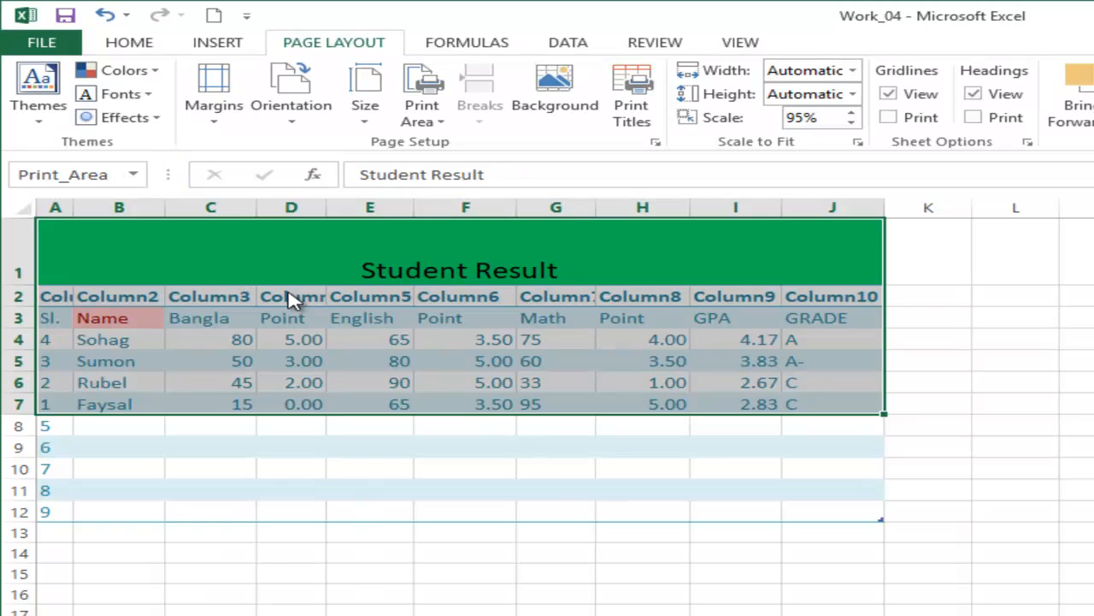
# Redefine the print area to cover the full table, A1:J12, including the empty numbered rows.
pyautogui.click(114, 430)
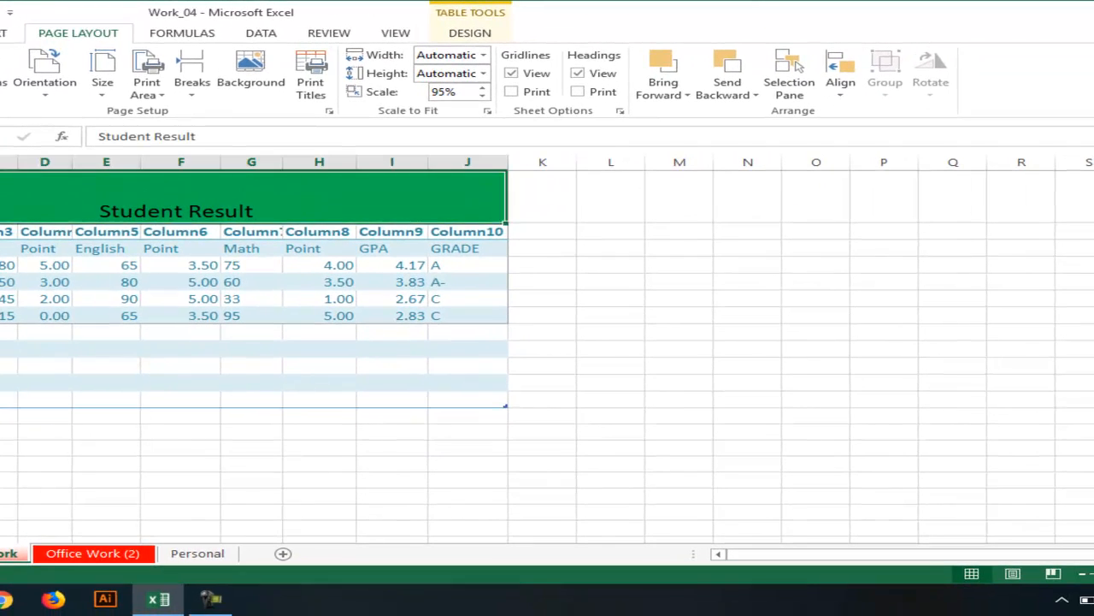
pyautogui.moveTo(86, 197); pyautogui.dragTo(196, 399)
pyautogui.click(148, 92)
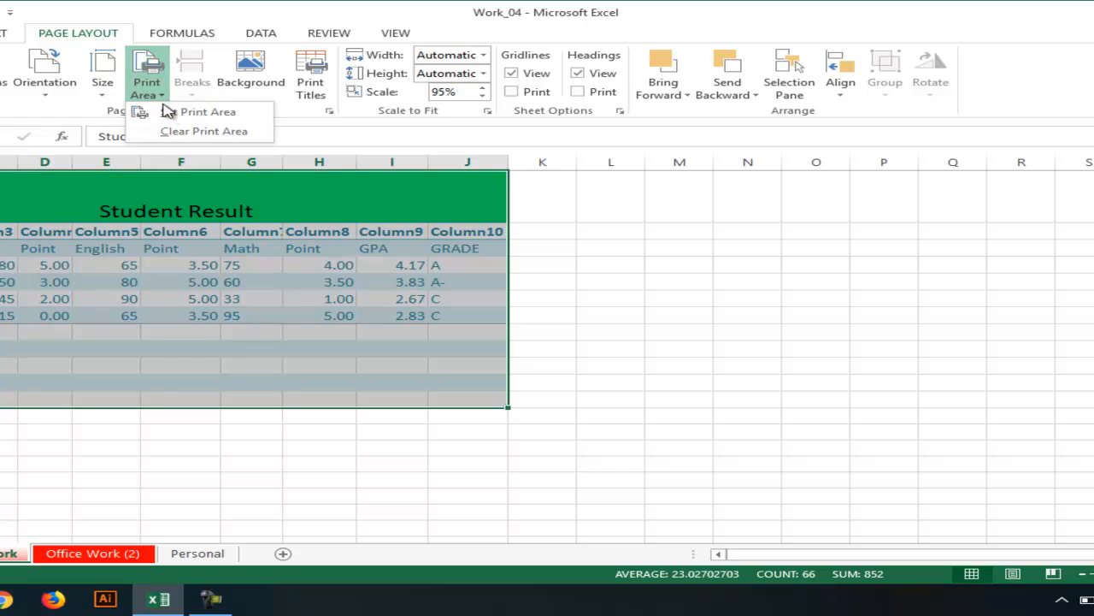
pyautogui.click(167, 112)
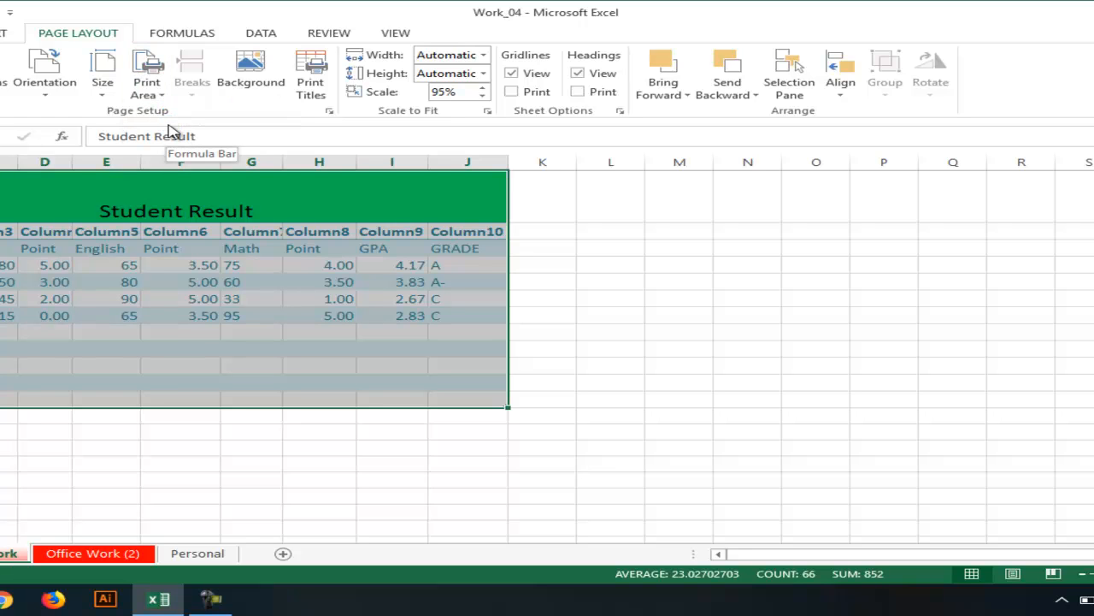